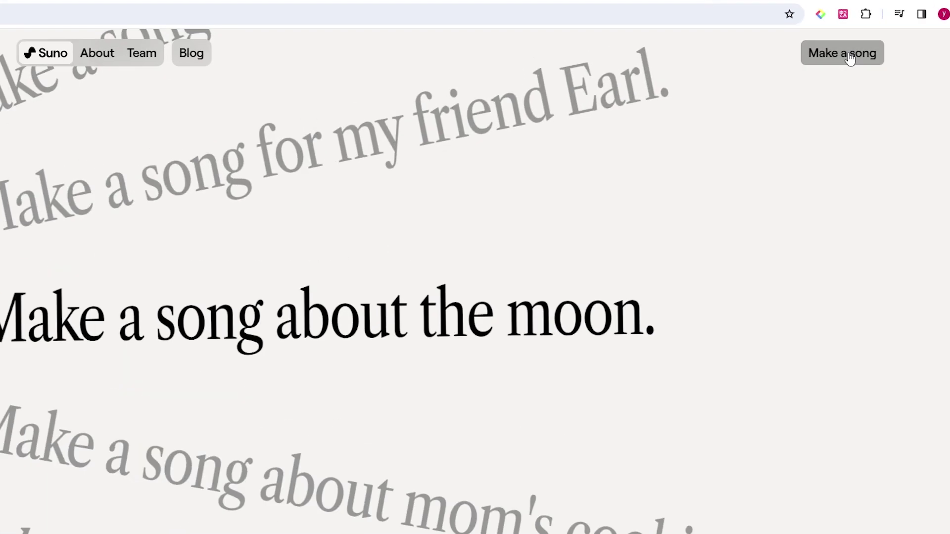
# Step: Open Suno's Create form in Custom Mode, paste the Minions lyrics and enter 'Rock and Roll' style
pyautogui.click(847, 48)
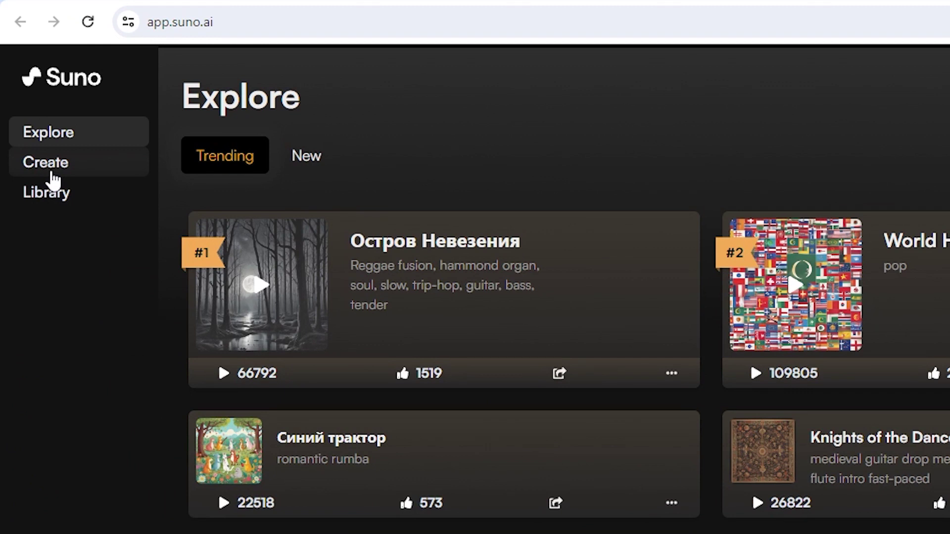
pyautogui.click(52, 172)
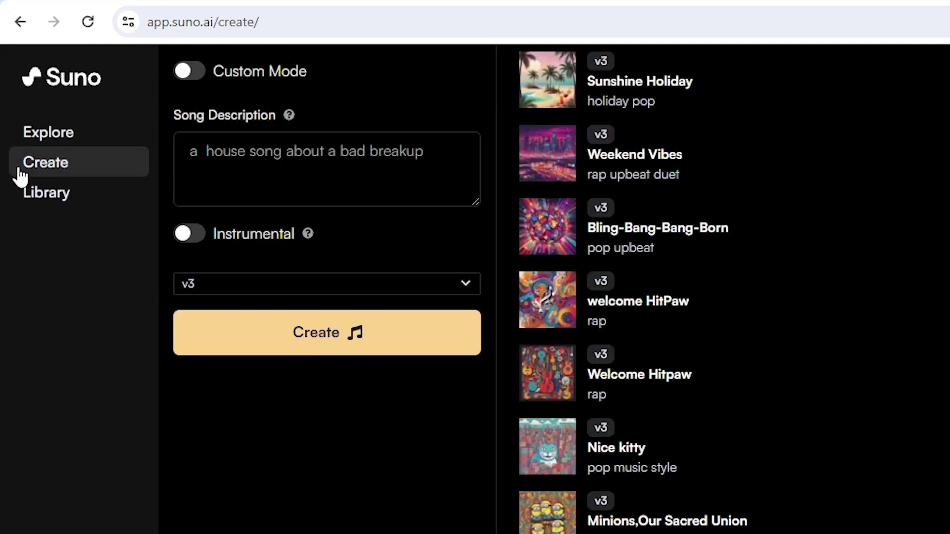
pyautogui.click(198, 81)
pyautogui.click(241, 149)
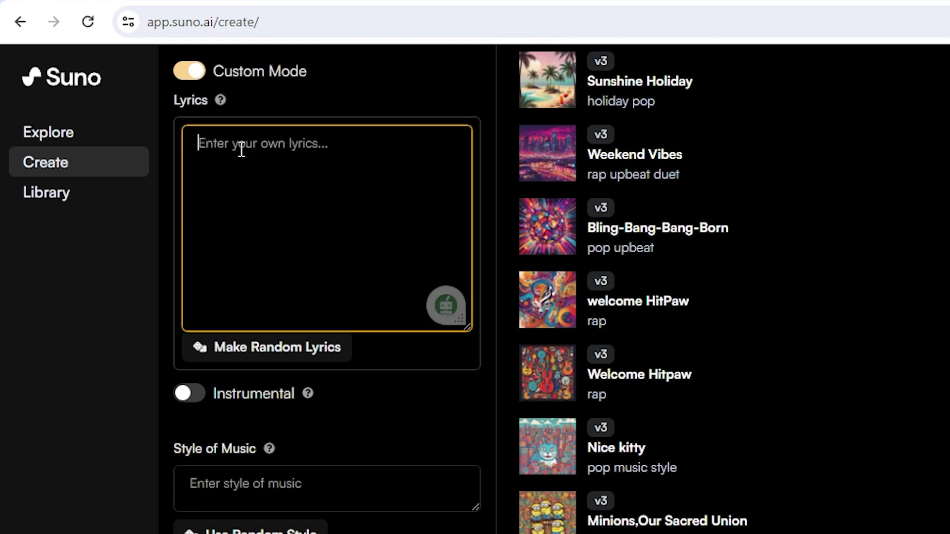
pyautogui.hotkey('ctrl', 'v')
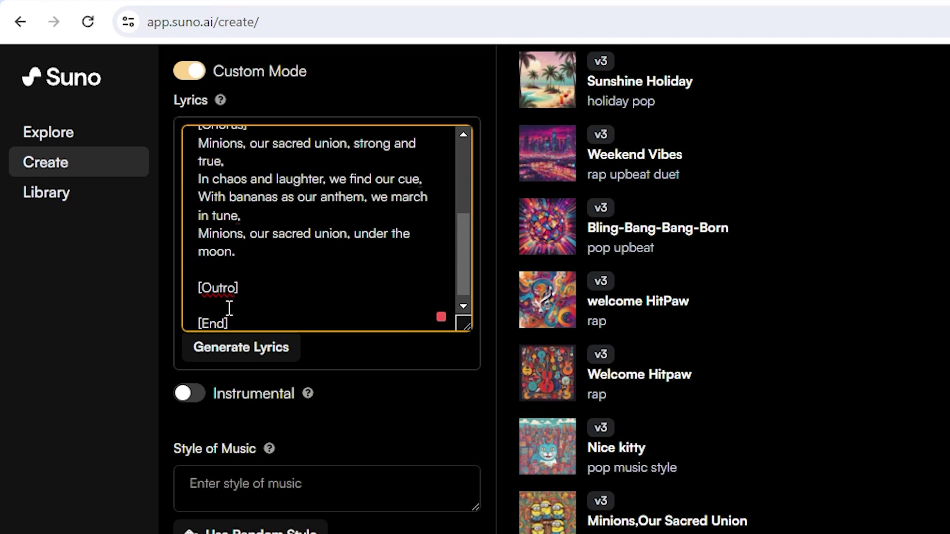
pyautogui.click(216, 490)
pyautogui.write('Rock a')
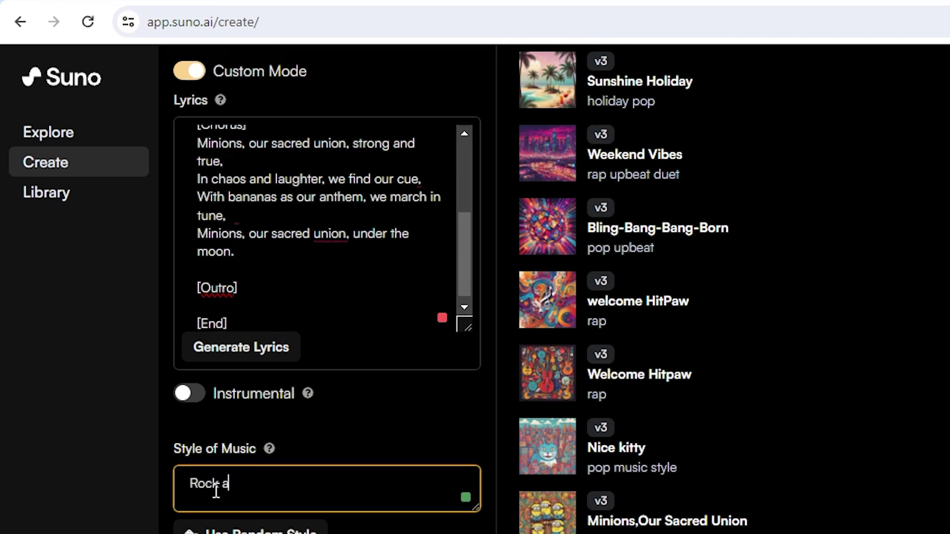
pyautogui.write('nd Roll')
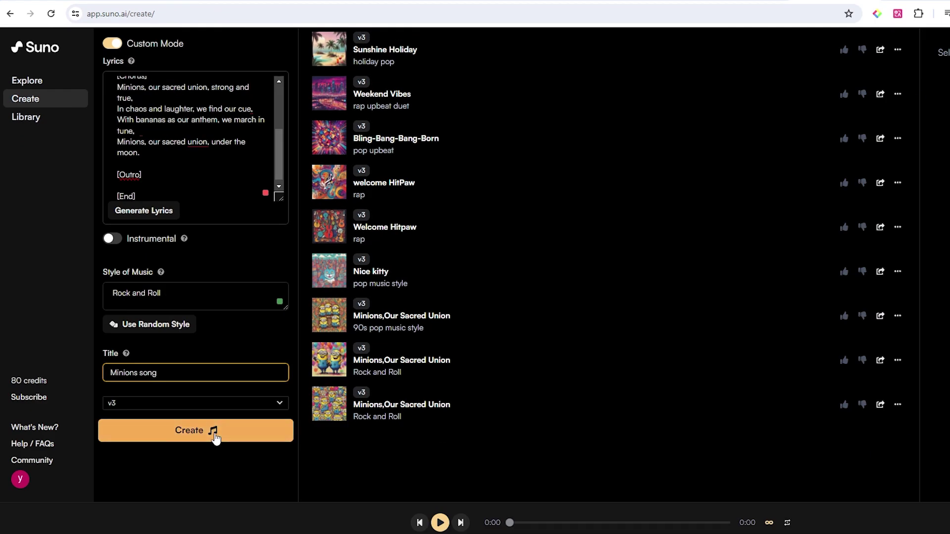
# Step: Generate two 'Minions song' Rock and Roll tracks and play the first one
pyautogui.click(214, 430)
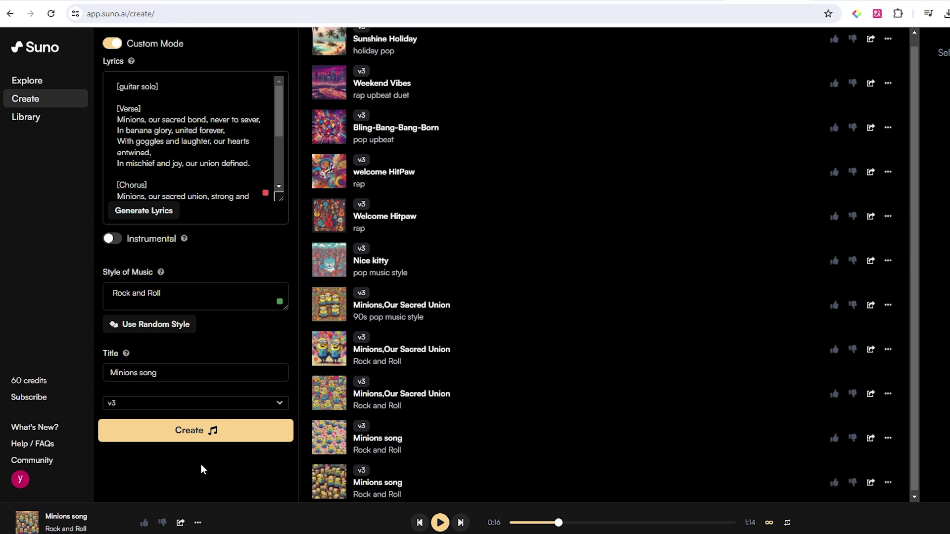
pyautogui.click(333, 441)
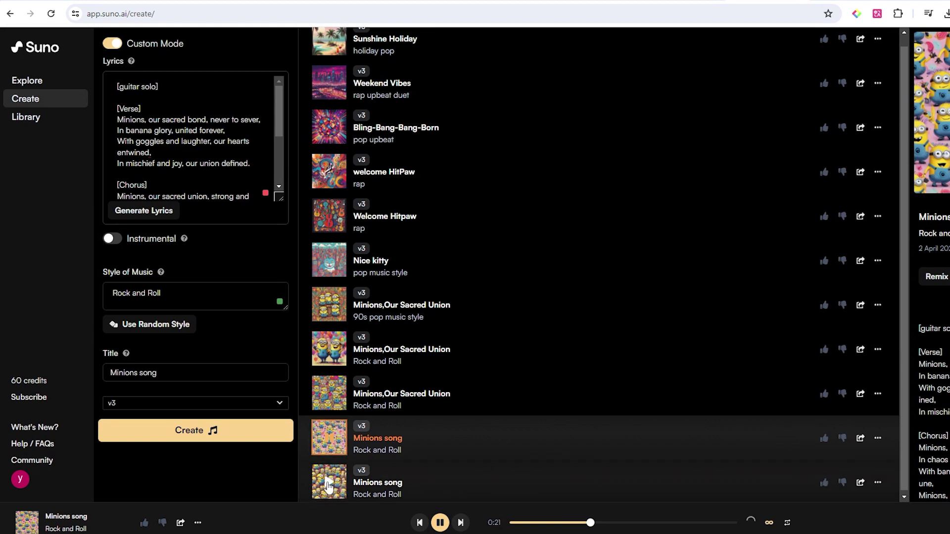
# Step: Play and pause the second Minions song, then download it as a video
pyautogui.click(328, 487)
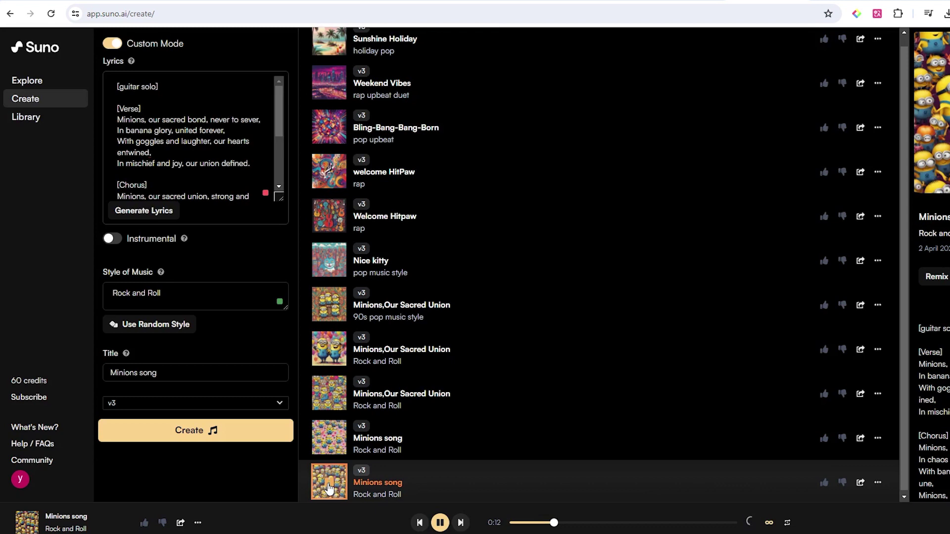
pyautogui.scroll(-1, 329, 489)
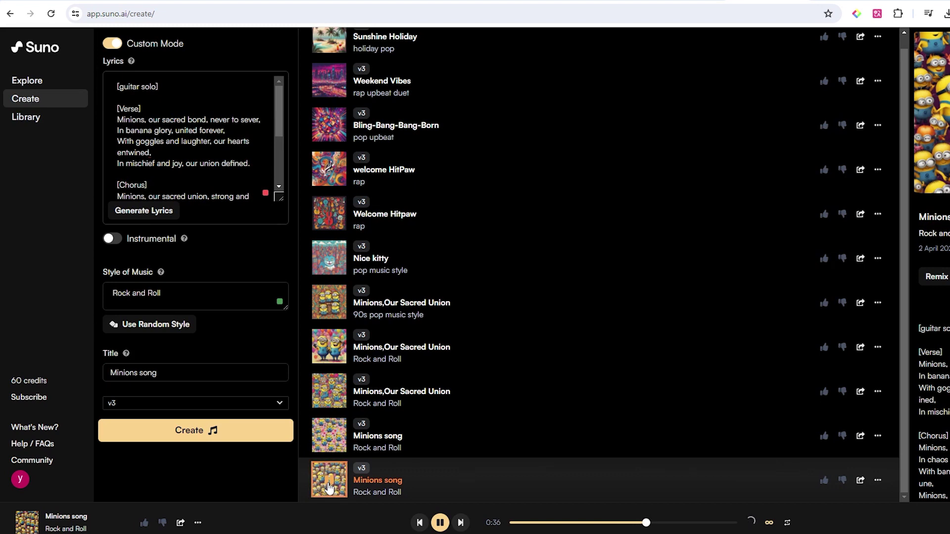
pyautogui.click(329, 487)
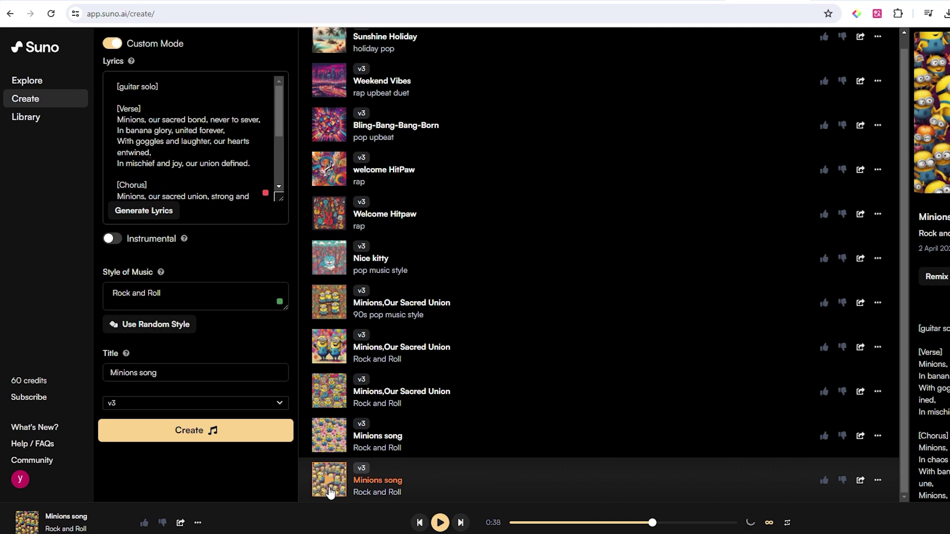
pyautogui.click(878, 480)
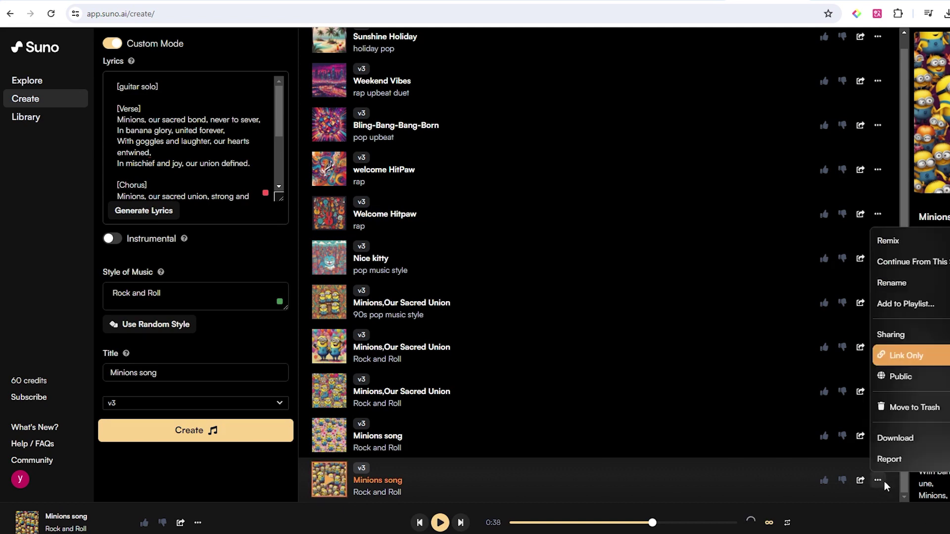
pyautogui.moveTo(770, 397)
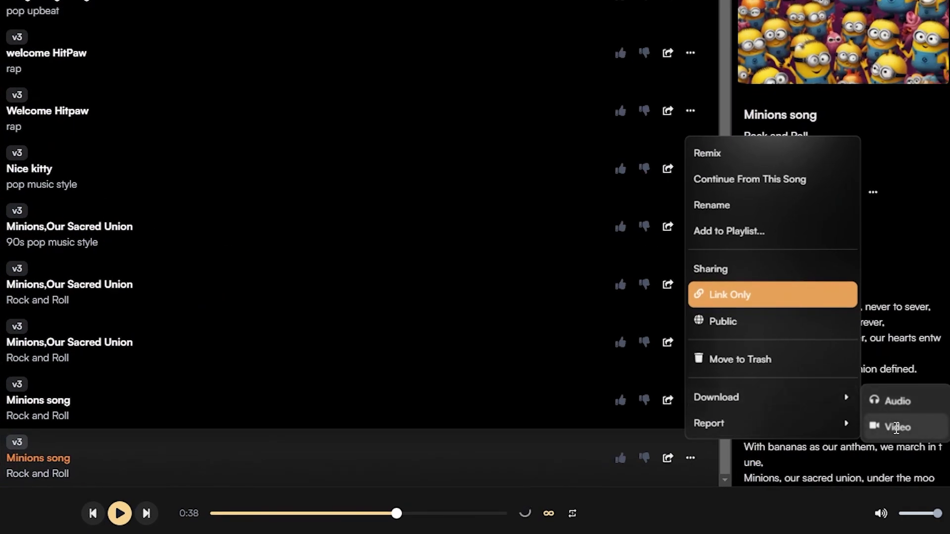
pyautogui.click(863, 426)
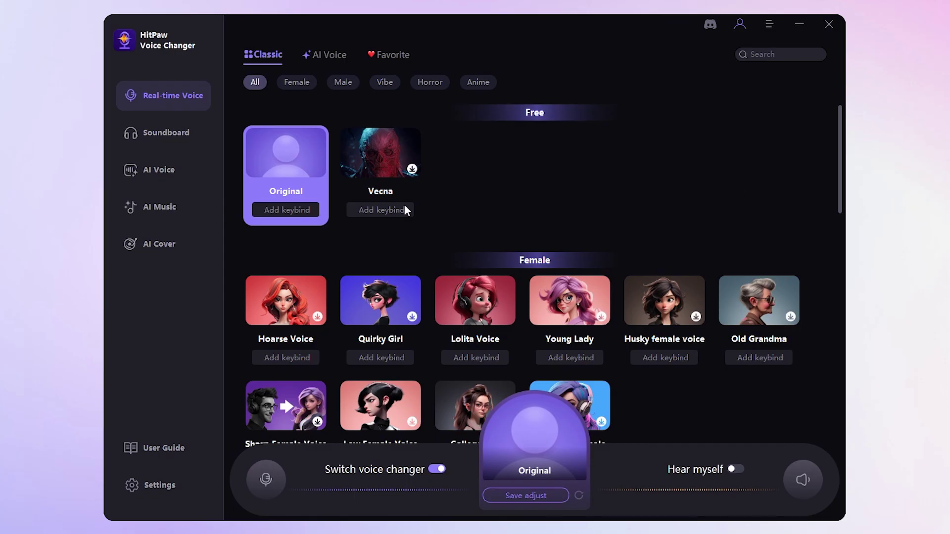
# Step: Import Minions song.mp4 into HitPaw's AI Voice section and pick the SpongeBob voice
pyautogui.click(131, 171)
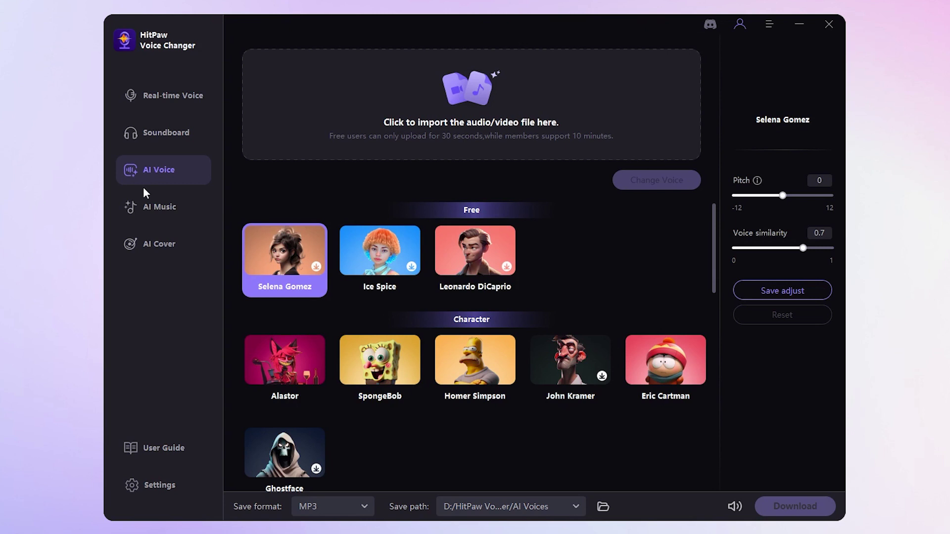
pyautogui.click(153, 250)
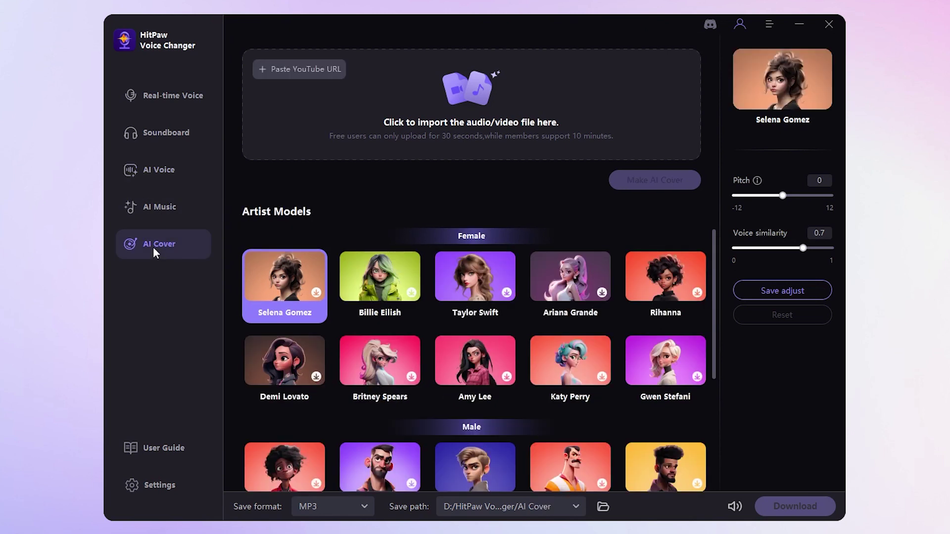
pyautogui.click(156, 171)
pyautogui.click(356, 132)
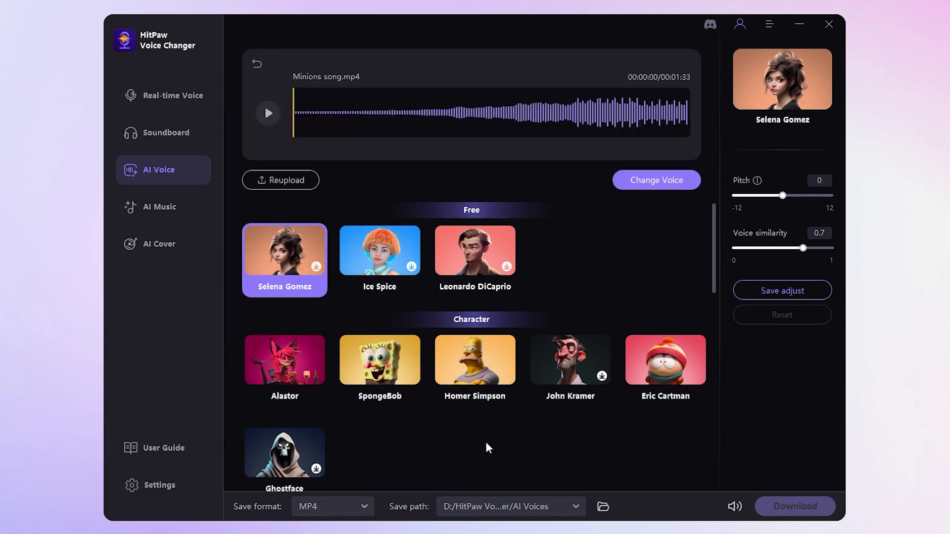
pyautogui.scroll(-2, 389, 274)
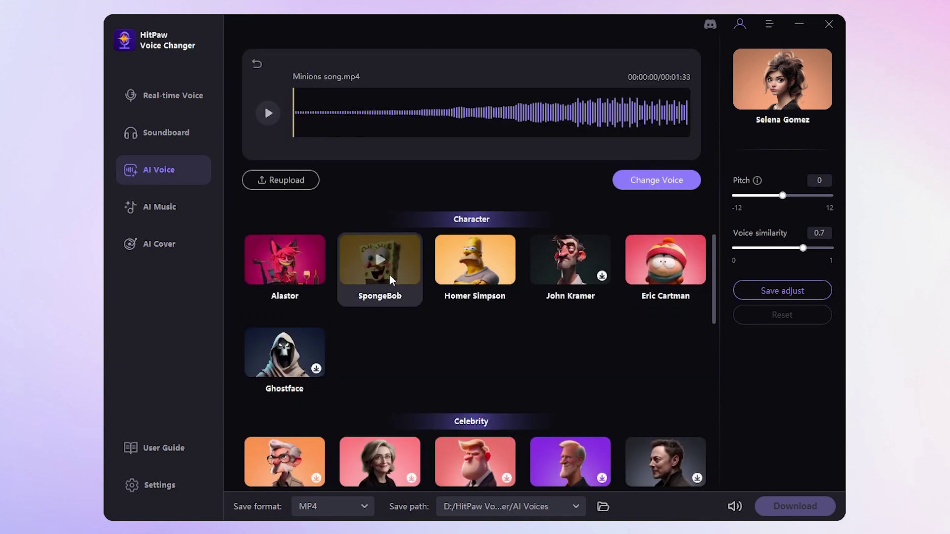
pyautogui.click(389, 274)
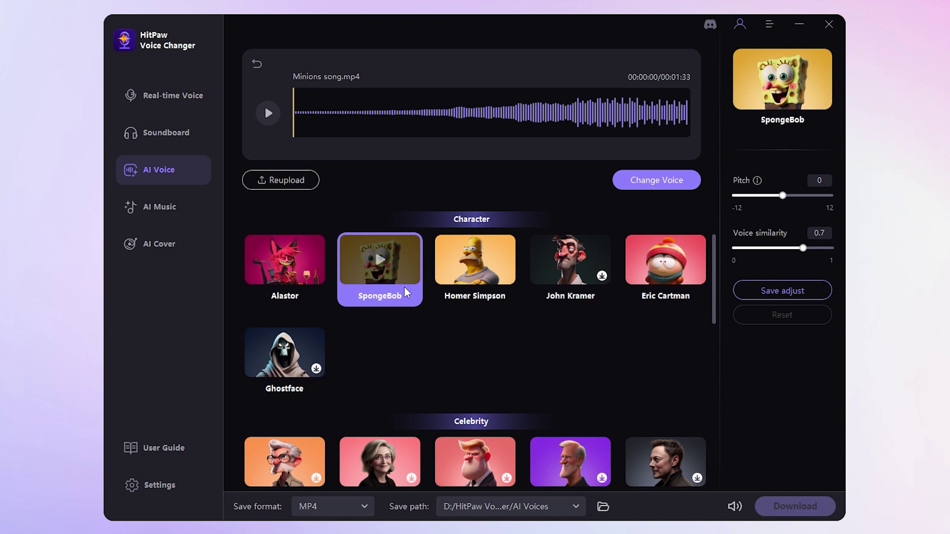
# Step: Start converting the Minions song into SpongeBob's voice with Change Voice
pyautogui.click(663, 183)
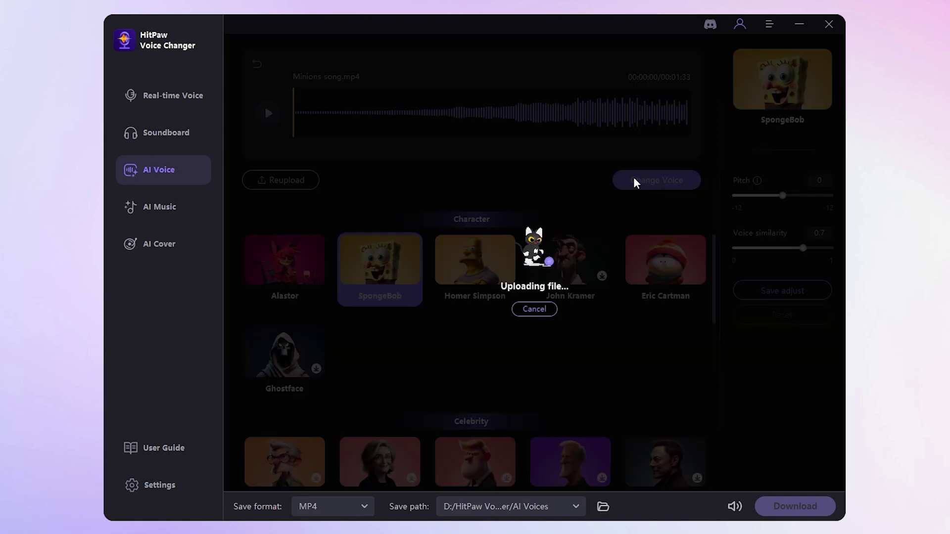